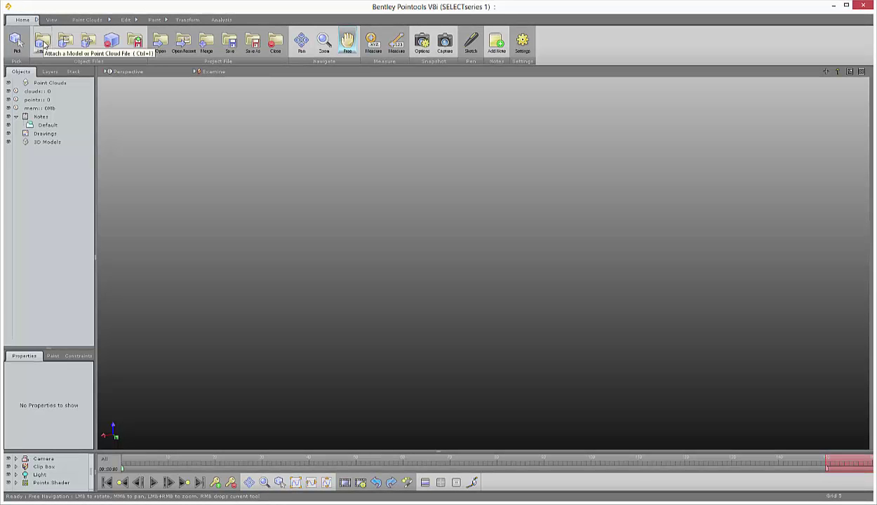
Step: Attach the Moller_Centre.pod campus point cloud to the empty project
{"action": "left_click", "coordinate": [44, 45]}
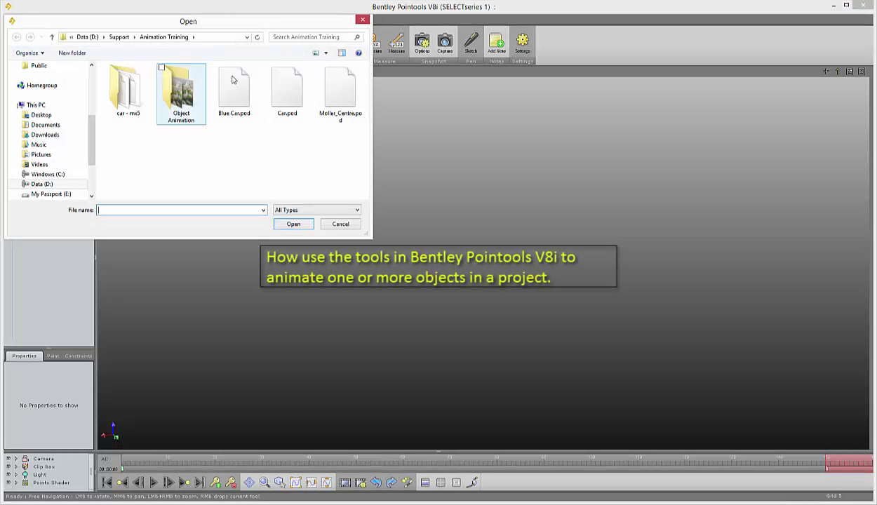
{"action": "left_click", "coordinate": [325, 95]}
{"action": "left_click", "coordinate": [304, 226]}
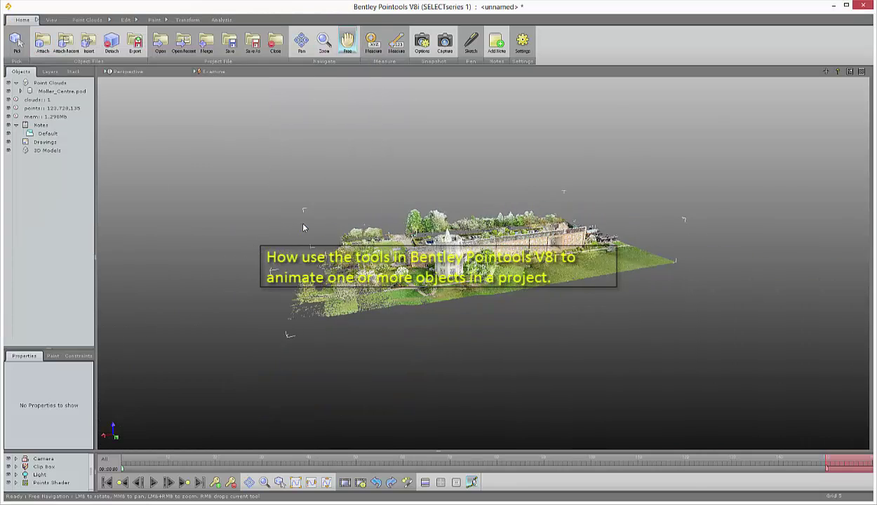
Step: In Top view, box-select the car park and tree strip along the lower edge and hide it
{"action": "left_click", "coordinate": [109, 71]}
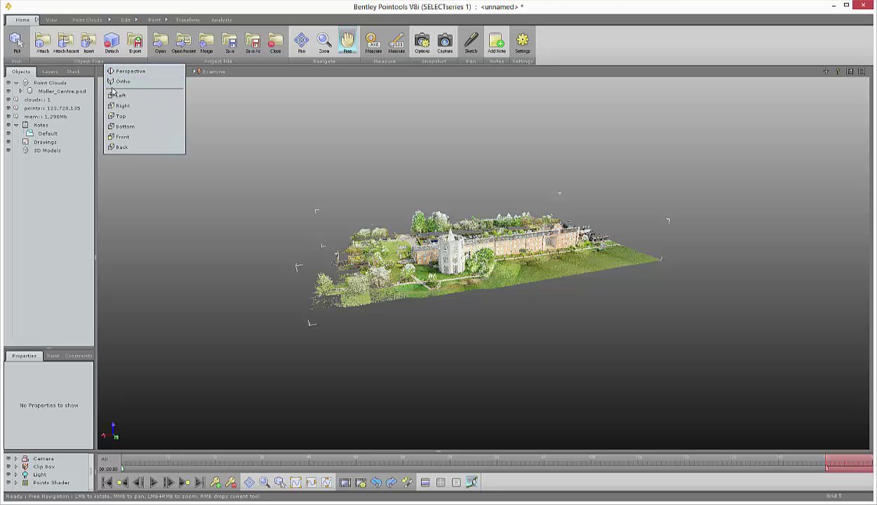
{"action": "left_click", "coordinate": [124, 116]}
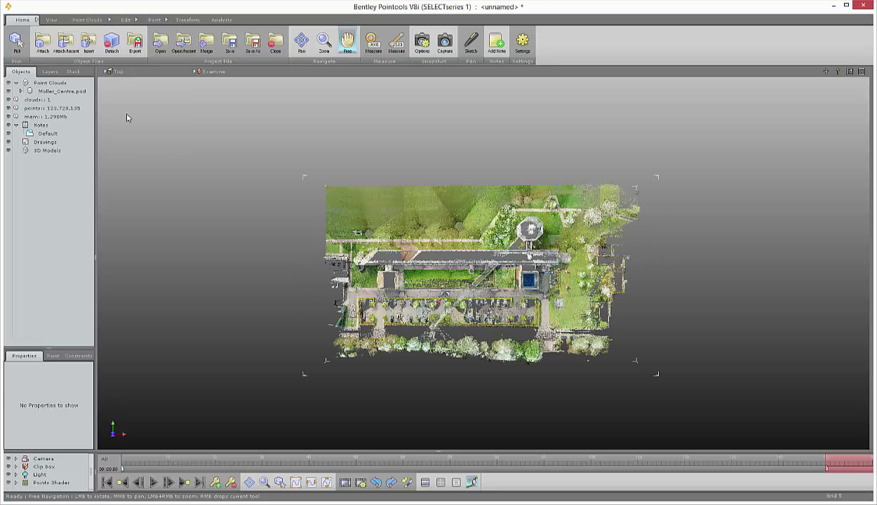
{"action": "left_click", "coordinate": [126, 20]}
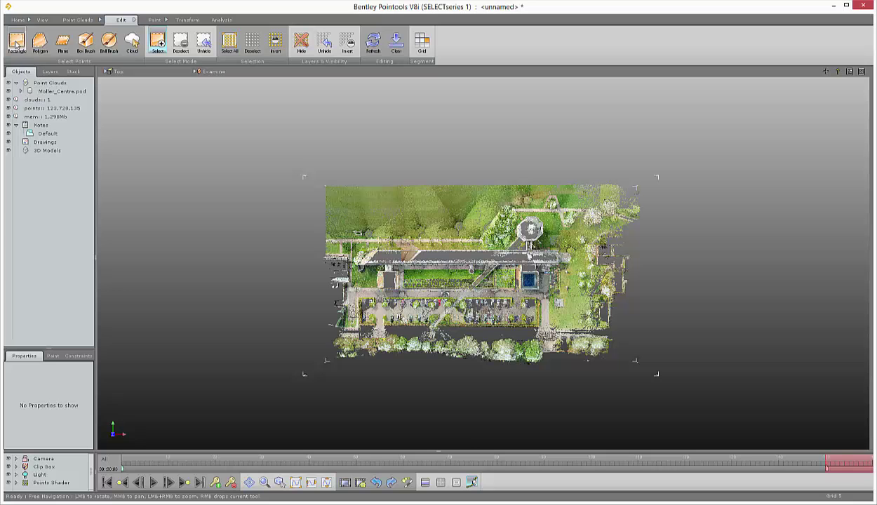
{"action": "left_click", "coordinate": [15, 44]}
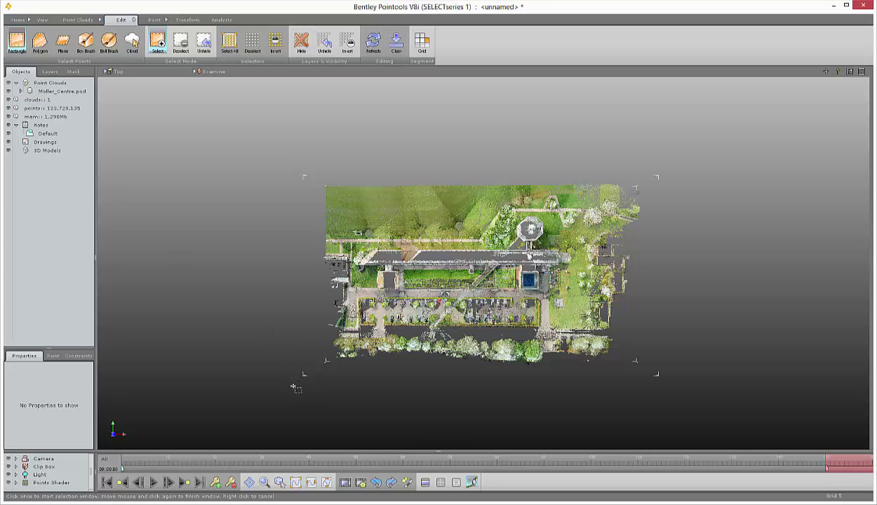
{"action": "left_click", "coordinate": [294, 385]}
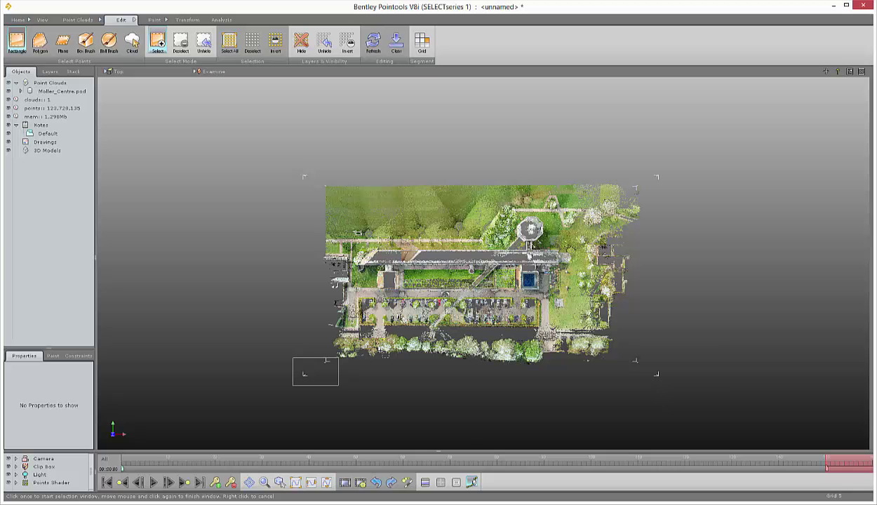
{"action": "left_click", "coordinate": [663, 304]}
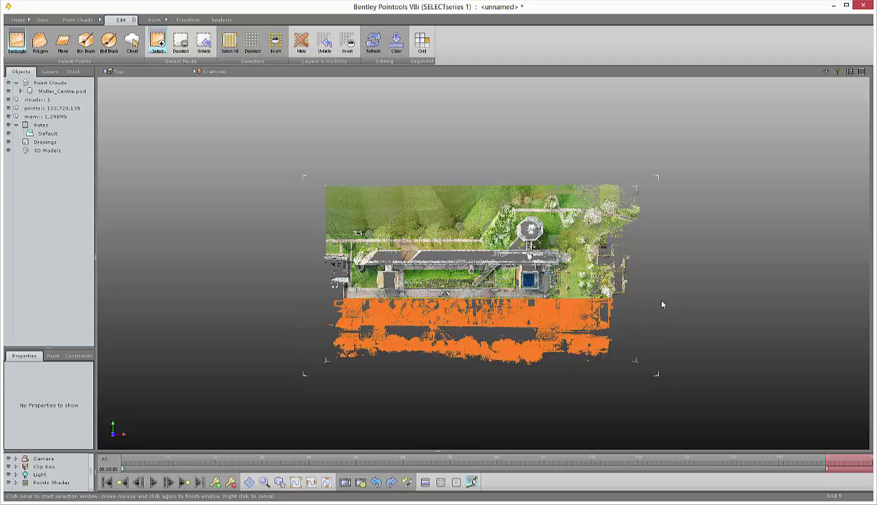
{"action": "left_click", "coordinate": [301, 44]}
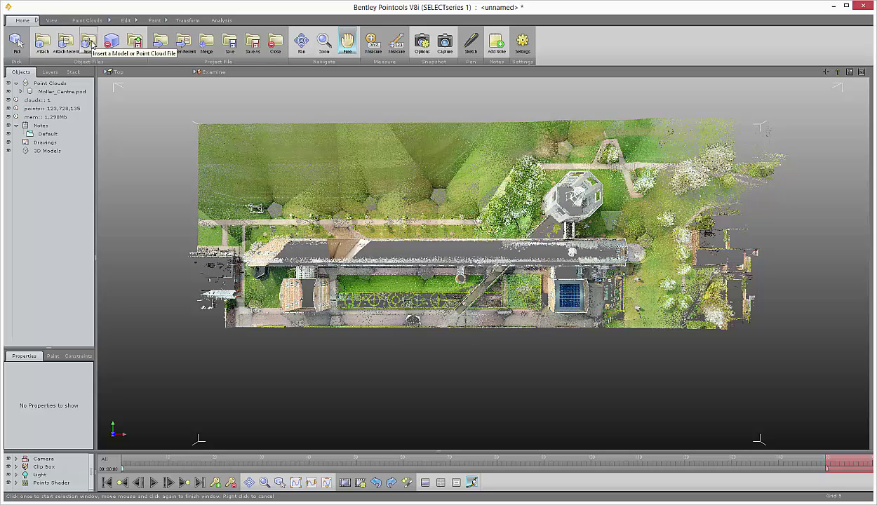
Step: Insert Car.pod onto the campus and zoom the view to the car's object
{"action": "left_click", "coordinate": [89, 44]}
{"action": "left_click", "coordinate": [291, 97]}
{"action": "left_click", "coordinate": [297, 224]}
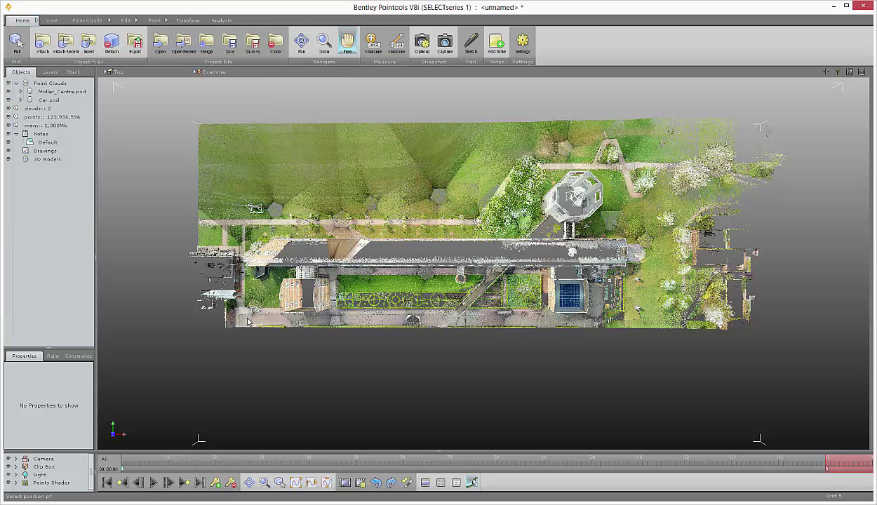
{"action": "left_click", "coordinate": [245, 317]}
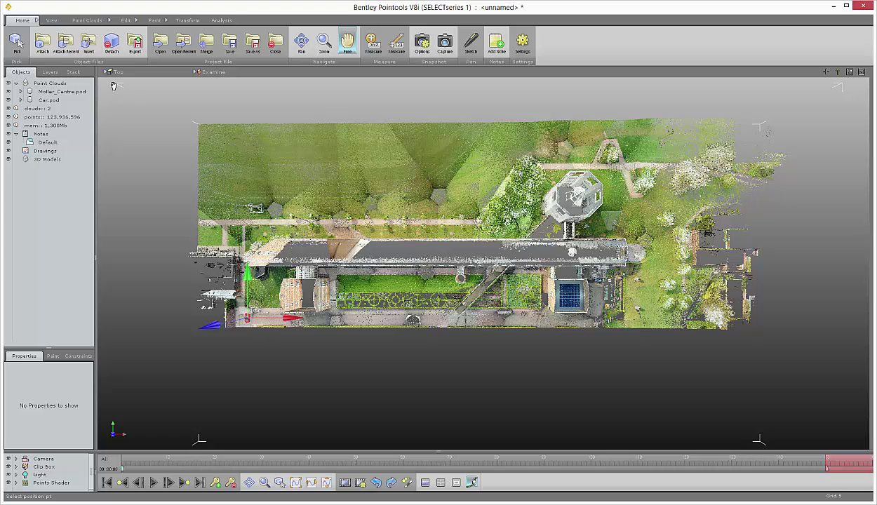
{"action": "left_click", "coordinate": [20, 99]}
{"action": "right_click", "coordinate": [46, 109]}
{"action": "left_click", "coordinate": [66, 124]}
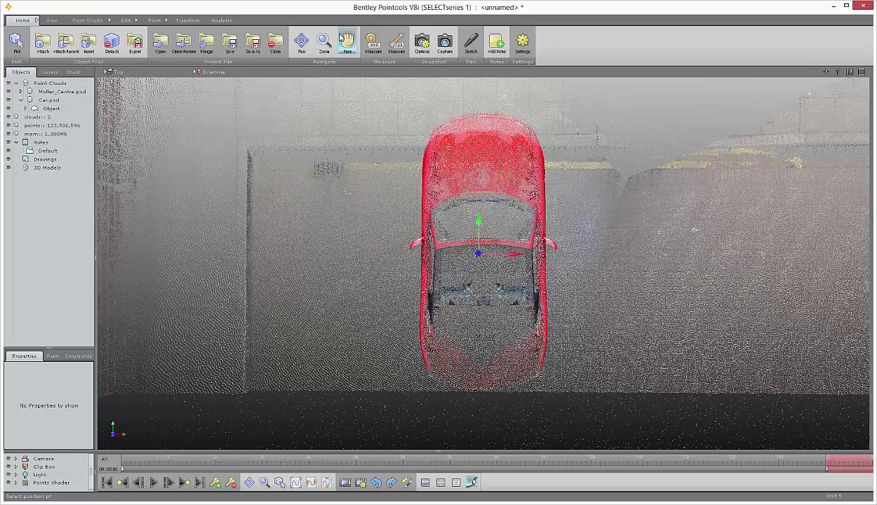
Step: Rotate the red car about −87° around Z so it lies sideways
{"action": "left_click", "coordinate": [187, 21]}
{"action": "left_click", "coordinate": [203, 44]}
{"action": "left_click_drag", "start_coordinate": [499, 230], "coordinate": [521, 300]}
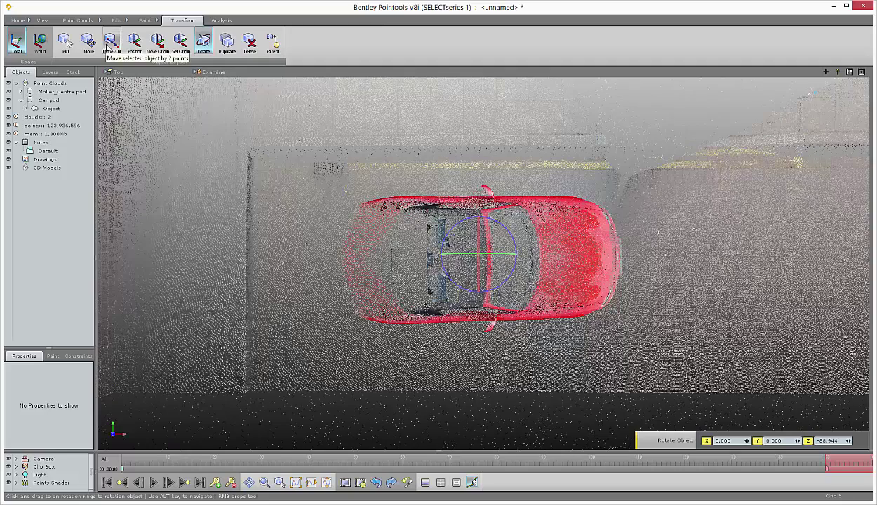
Step: Move the red car from its edge point up onto the yellow line using Move 2 pt
{"action": "left_click", "coordinate": [107, 46]}
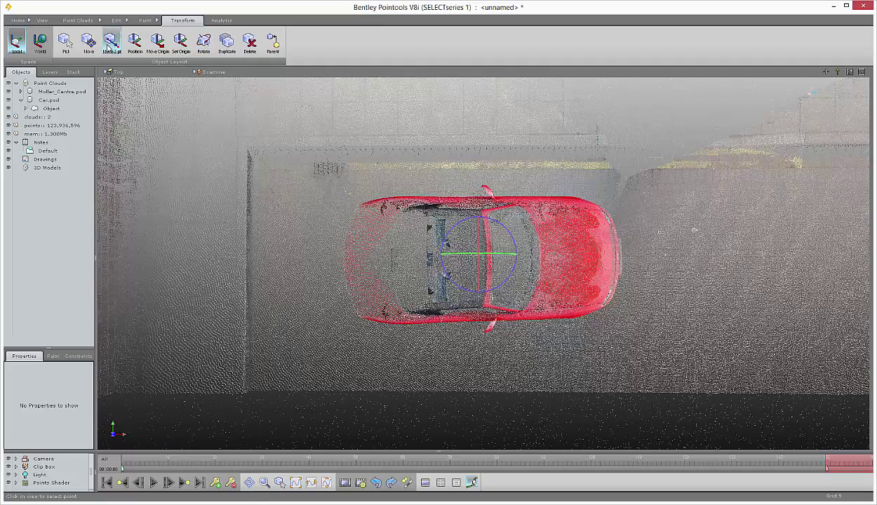
{"action": "left_click", "coordinate": [464, 194]}
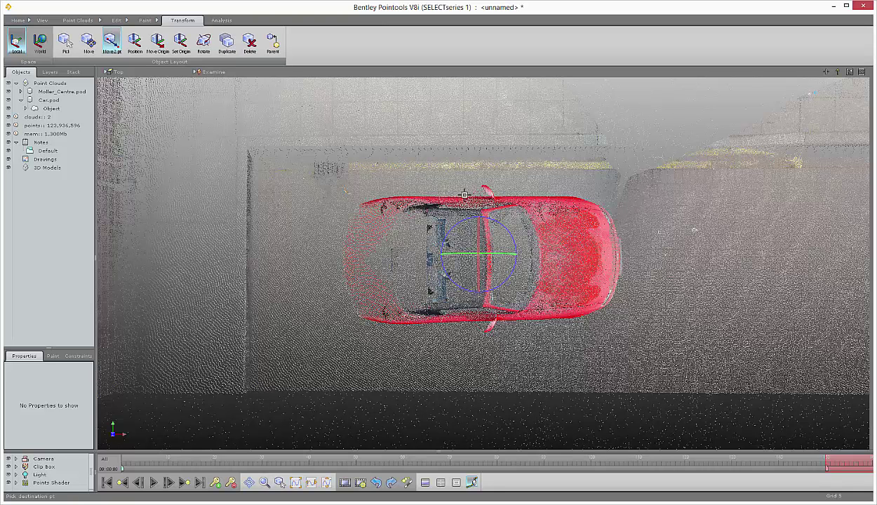
{"action": "left_click", "coordinate": [460, 157]}
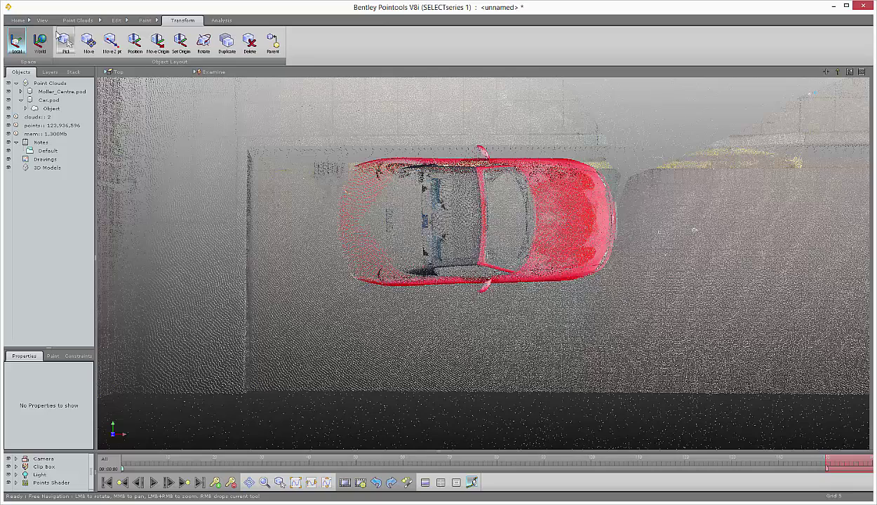
Step: Zoom out to the whole campus, then zoom in slightly
{"action": "left_click", "coordinate": [42, 21]}
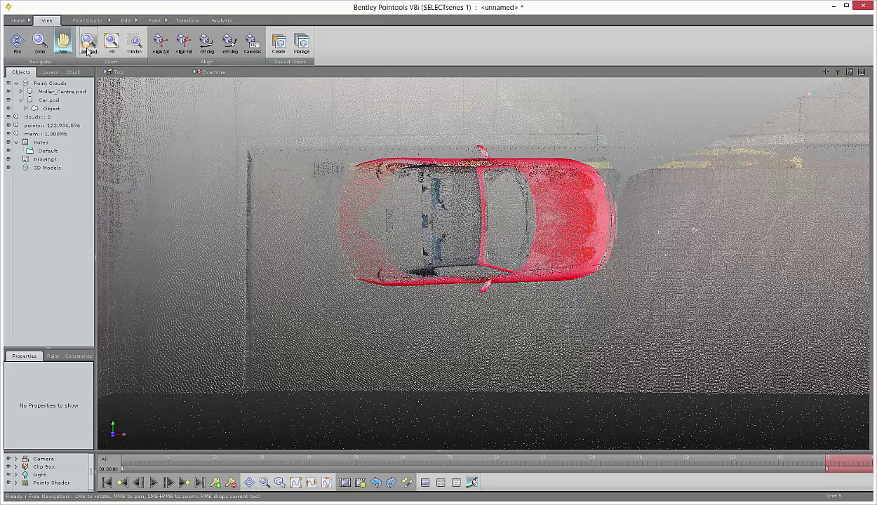
{"action": "left_click", "coordinate": [111, 44]}
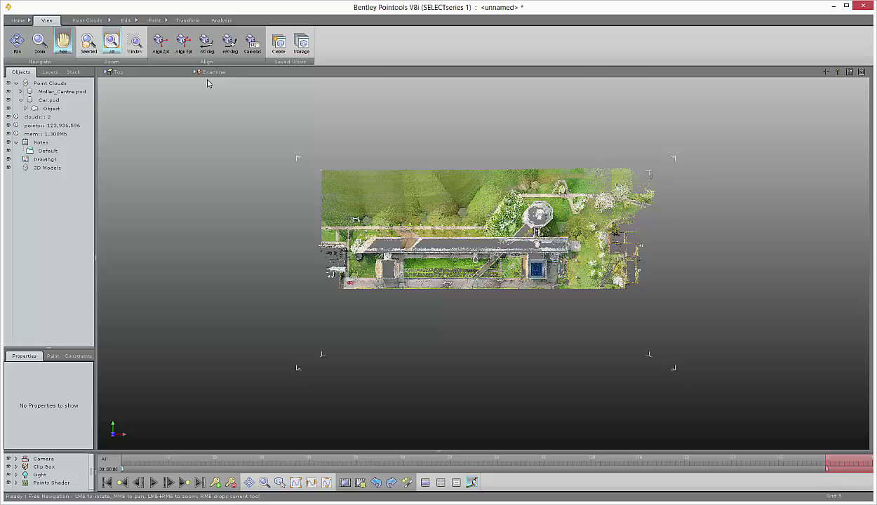
{"action": "scroll", "coordinate": [567, 292], "scroll_direction": "up", "scroll_amount": 3}
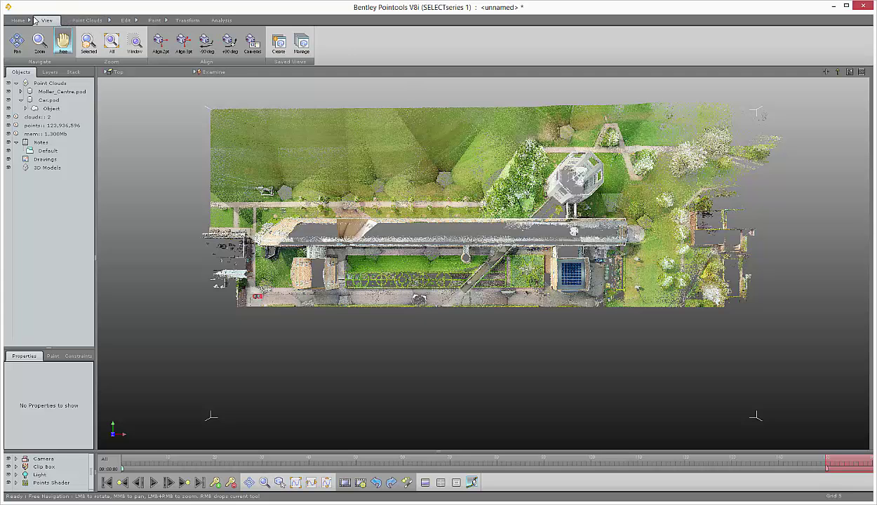
Step: Insert Blue Car.pod onto the campus and zoom the view to the blue car's object
{"action": "left_click", "coordinate": [19, 22]}
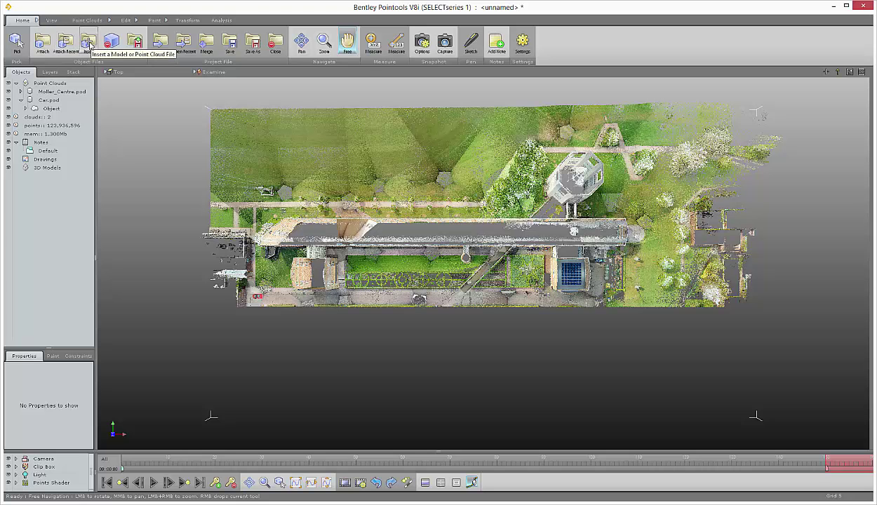
{"action": "left_click", "coordinate": [89, 45]}
{"action": "left_click", "coordinate": [232, 90]}
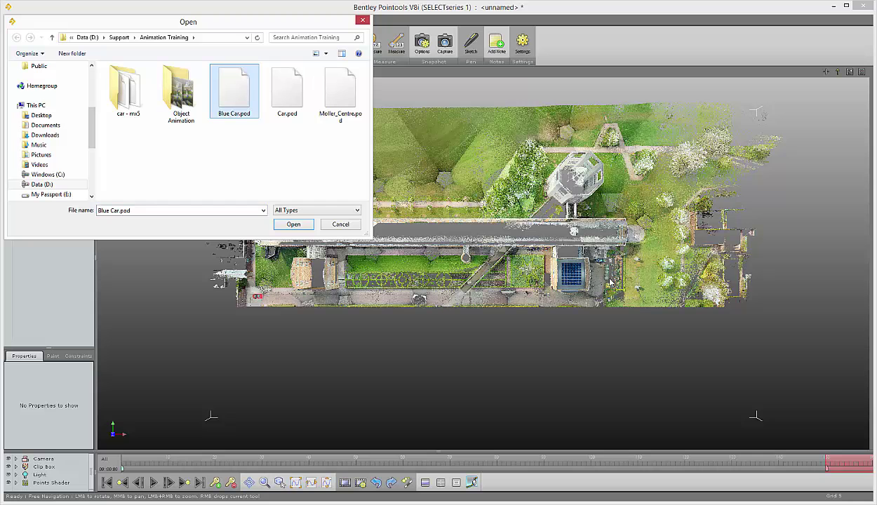
{"action": "left_click", "coordinate": [293, 224]}
{"action": "left_click", "coordinate": [578, 306]}
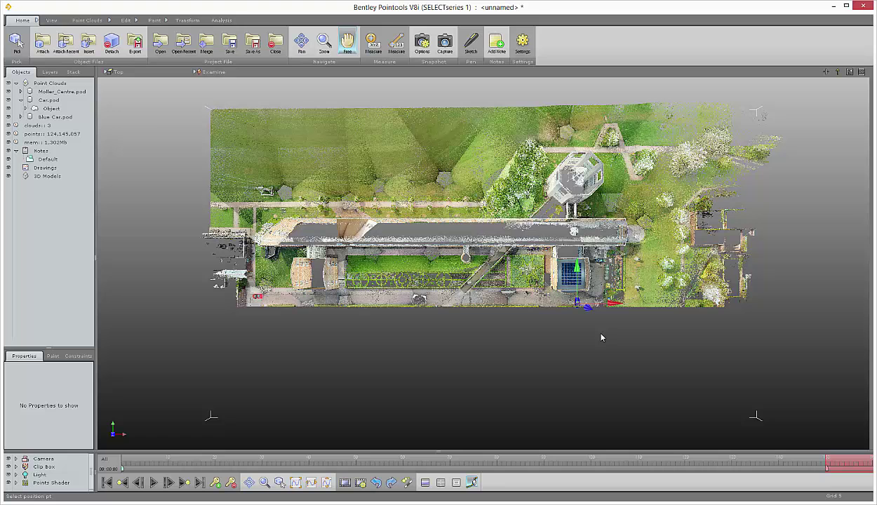
{"action": "left_click", "coordinate": [20, 117]}
{"action": "left_click", "coordinate": [50, 126]}
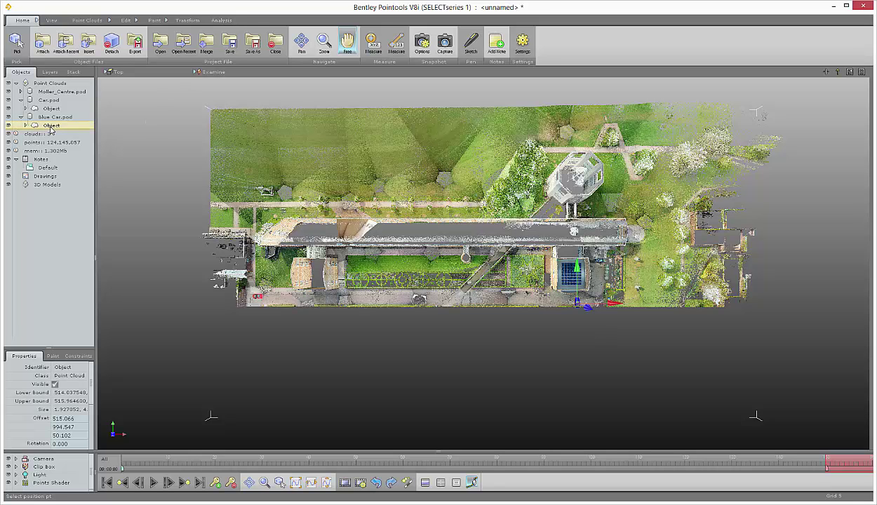
{"action": "right_click", "coordinate": [52, 128]}
{"action": "left_click", "coordinate": [69, 137]}
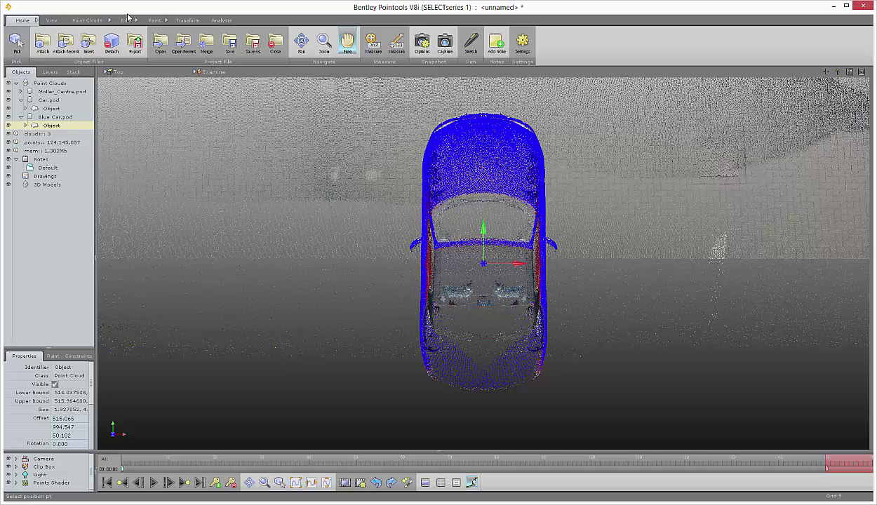
Step: Rotate the blue car about 90° around the Z axis
{"action": "left_click", "coordinate": [184, 20]}
{"action": "left_click", "coordinate": [204, 43]}
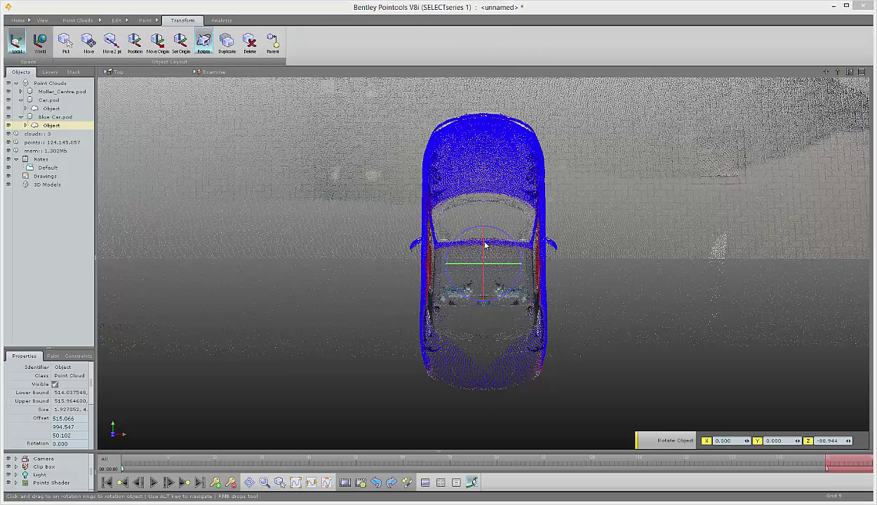
{"action": "left_click_drag", "start_coordinate": [455, 242], "coordinate": [454, 325]}
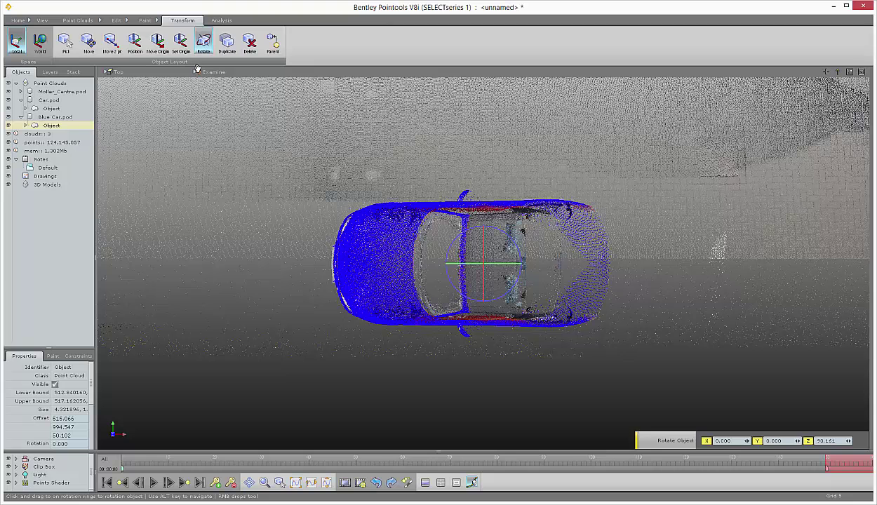
Step: Move the blue car to its new spot with Move 2 pt, then zoom to the full campus
{"action": "left_click", "coordinate": [111, 44]}
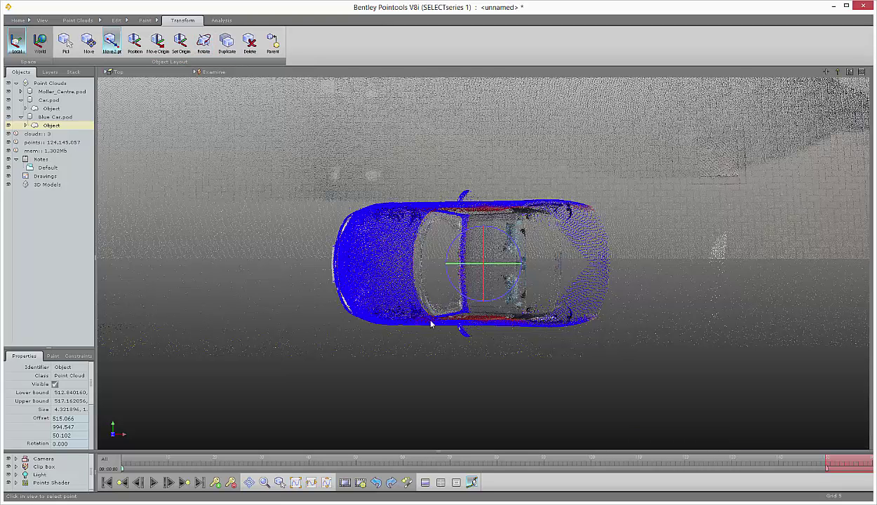
{"action": "left_click", "coordinate": [483, 330]}
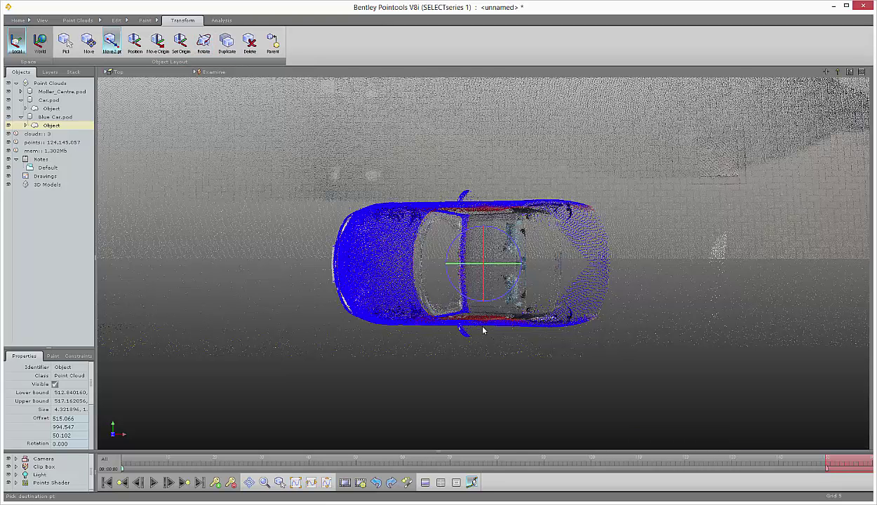
{"action": "left_click", "coordinate": [486, 256]}
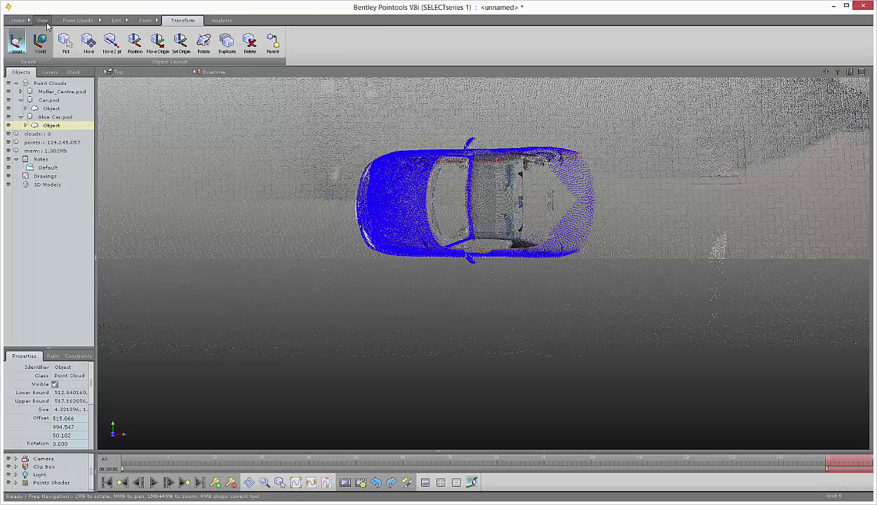
{"action": "left_click", "coordinate": [43, 21]}
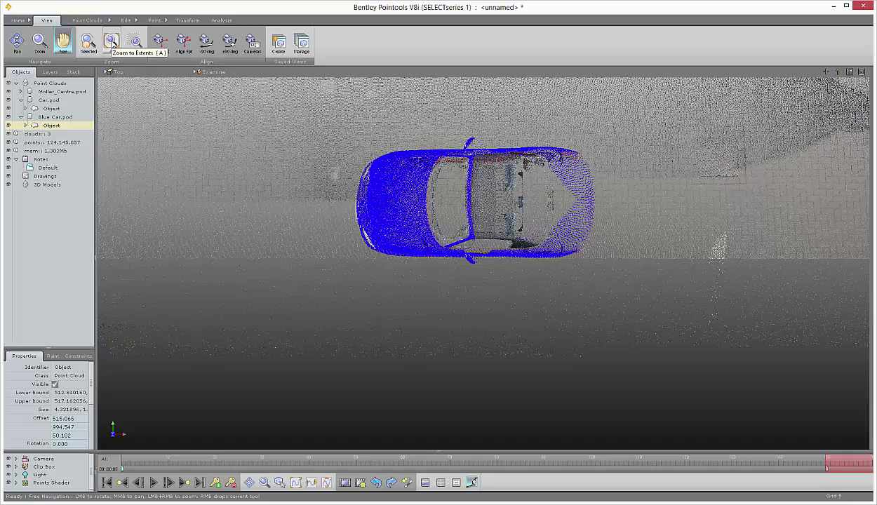
{"action": "left_click", "coordinate": [111, 44]}
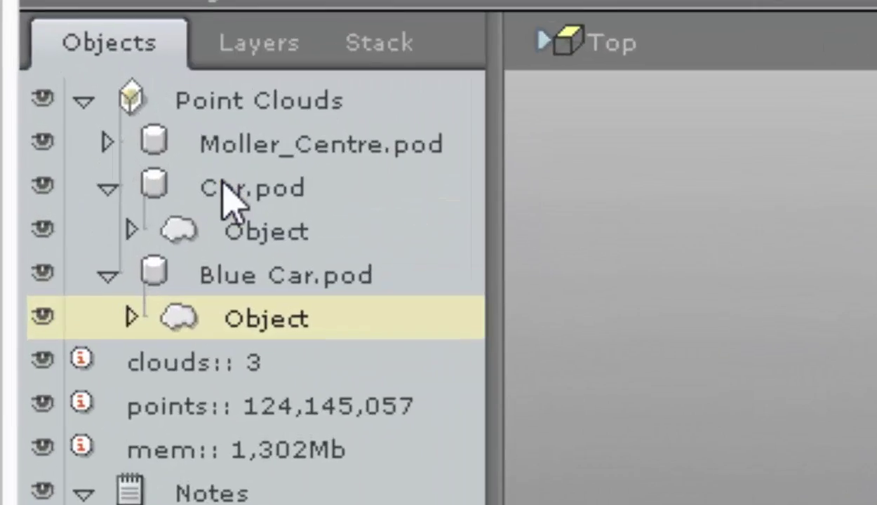
Step: Add an animation controller to the Car.pod Object entry
{"action": "left_click", "coordinate": [229, 188]}
{"action": "left_click", "coordinate": [236, 226]}
{"action": "right_click", "coordinate": [238, 226]}
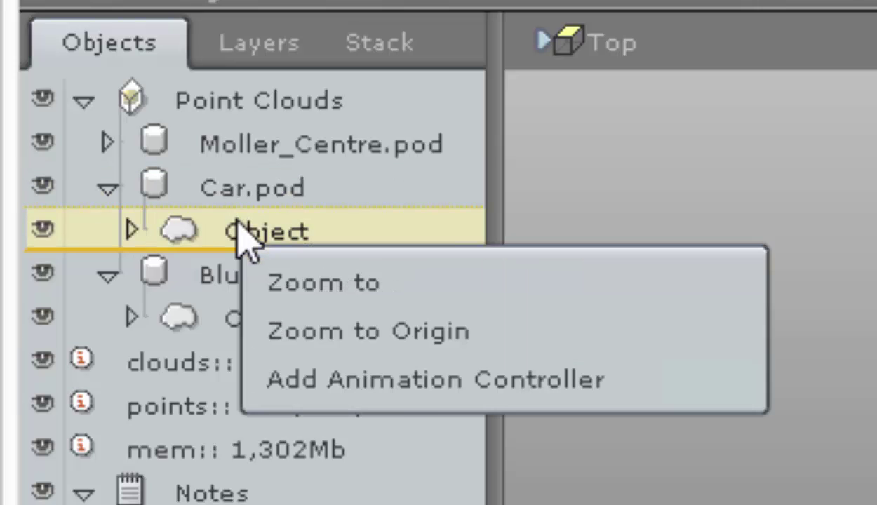
{"action": "left_click", "coordinate": [419, 402]}
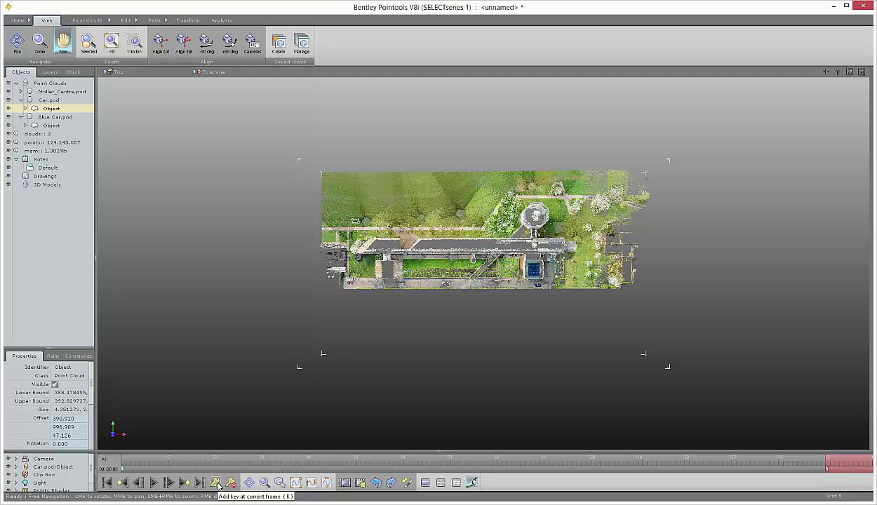
Step: Key the red car at frame 0, then advance the playhead to a later time
{"action": "left_click", "coordinate": [217, 483]}
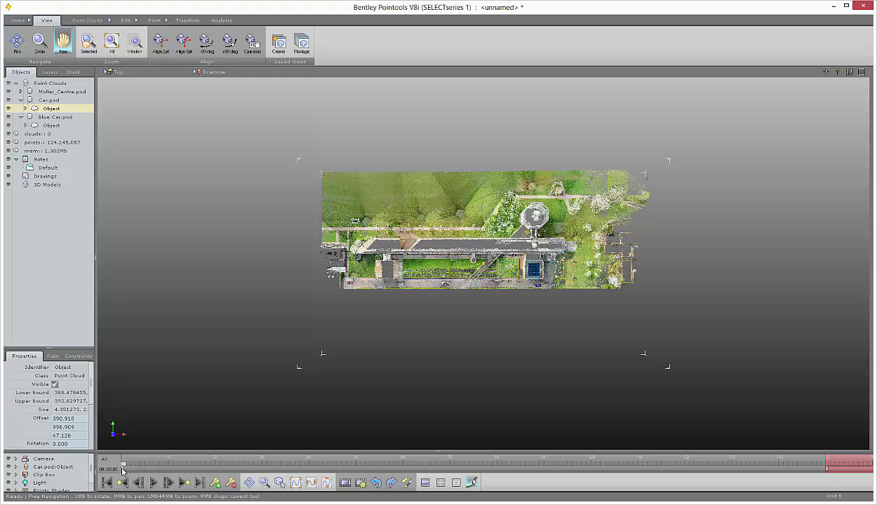
{"action": "left_click_drag", "start_coordinate": [123, 470], "coordinate": [829, 484]}
{"action": "scroll", "coordinate": [469, 257], "scroll_direction": "up", "scroll_amount": 3}
{"action": "scroll", "coordinate": [465, 258], "scroll_direction": "up", "scroll_amount": 2}
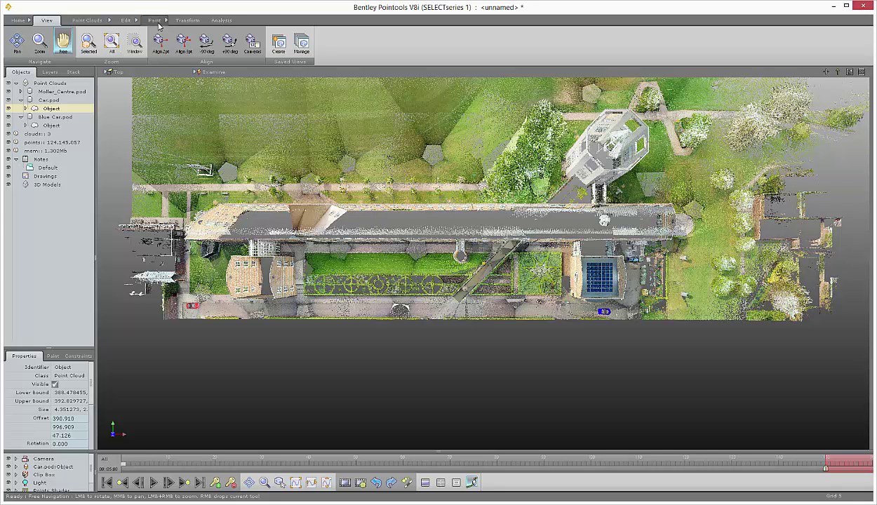
Step: Move the red car east along the road, key its new position, and scrub back to check
{"action": "left_click", "coordinate": [187, 21]}
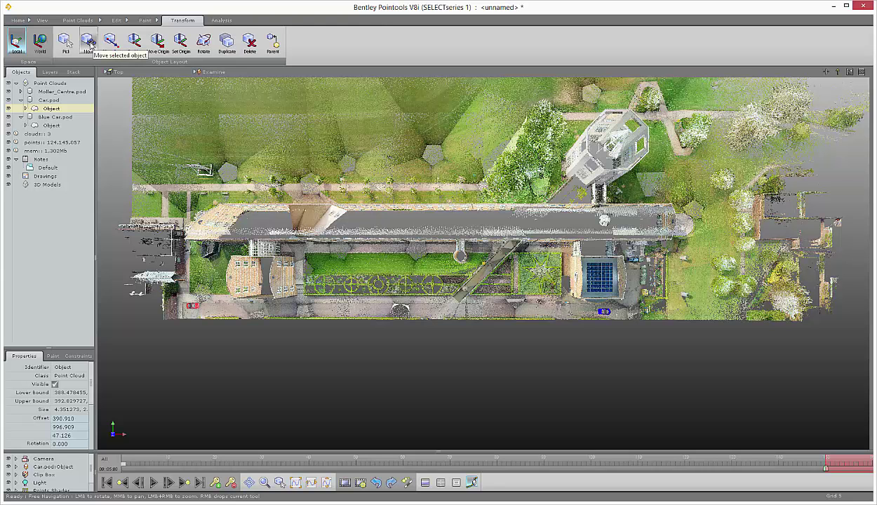
{"action": "left_click", "coordinate": [87, 42]}
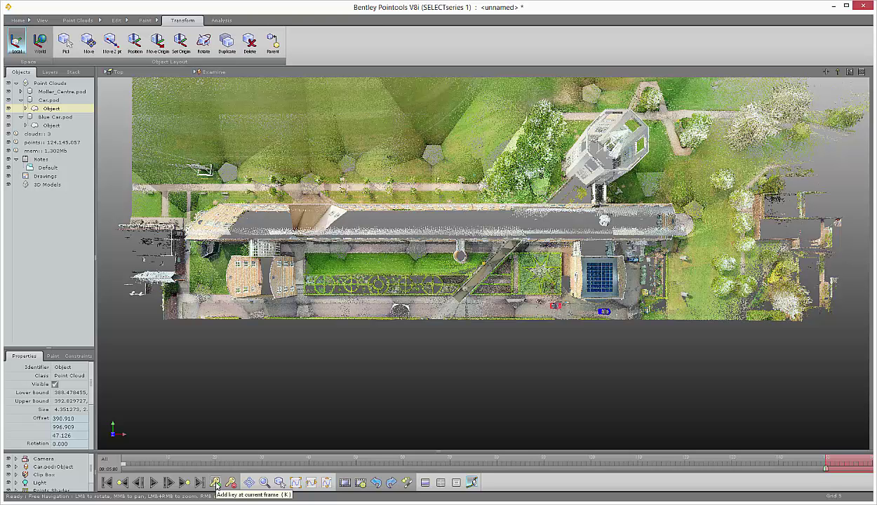
{"action": "left_click", "coordinate": [217, 486]}
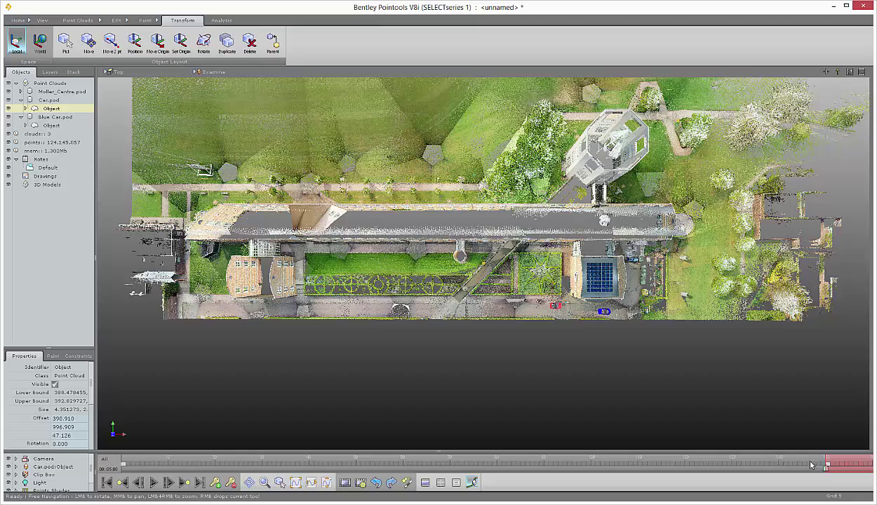
{"action": "left_click_drag", "start_coordinate": [826, 467], "coordinate": [112, 413]}
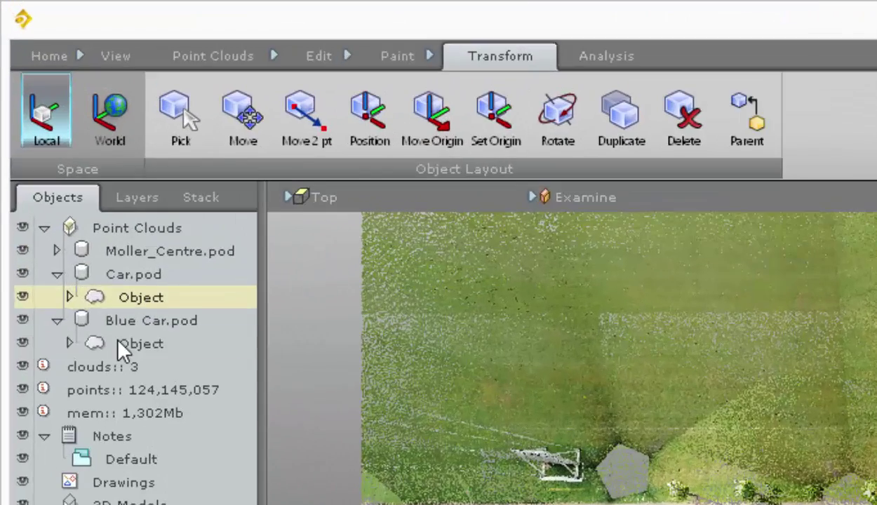
Step: Add an animation controller to the Blue Car.pod Object entry
{"action": "left_click", "coordinate": [45, 126]}
{"action": "right_click", "coordinate": [118, 343]}
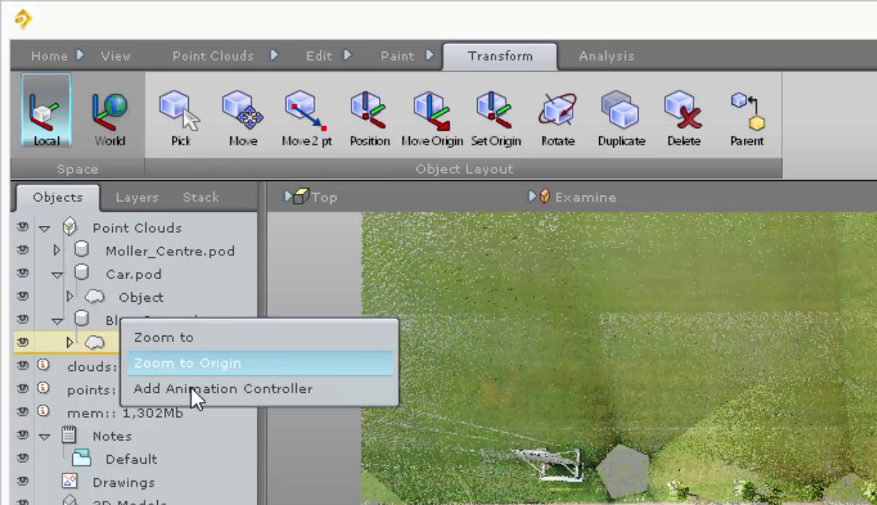
{"action": "left_click", "coordinate": [198, 403]}
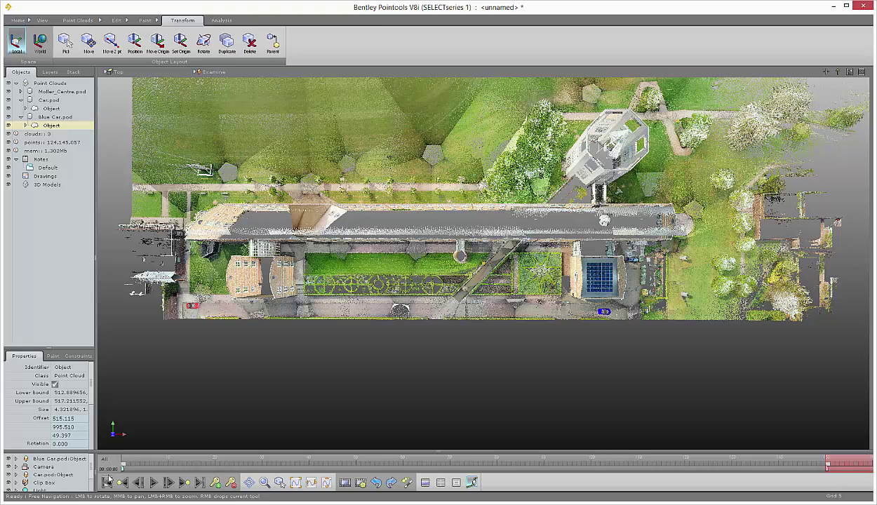
Step: Key the blue car at the road's left end so it drives west, then scrub back to review
{"action": "left_click_drag", "start_coordinate": [124, 466], "coordinate": [828, 485]}
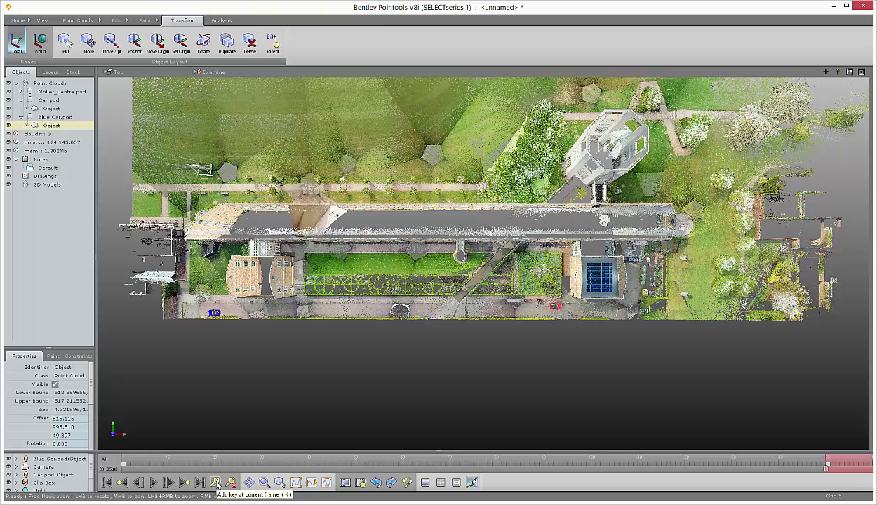
{"action": "left_click", "coordinate": [215, 483]}
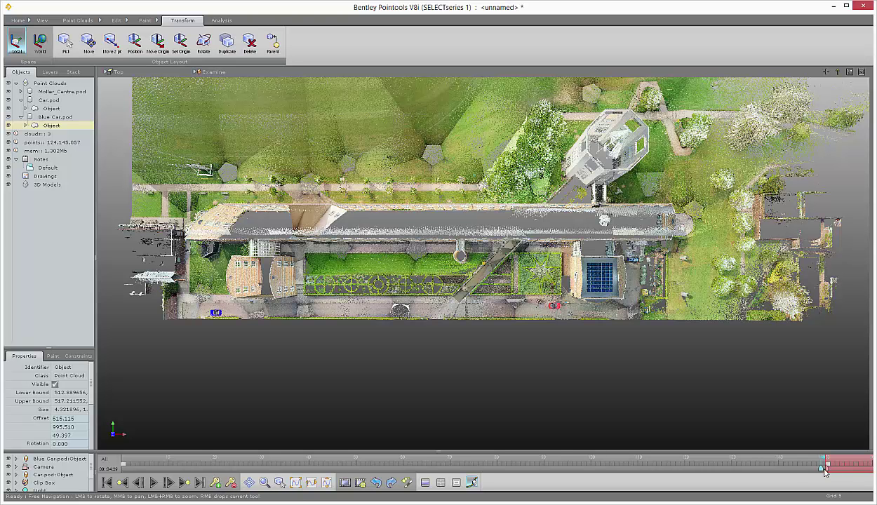
{"action": "left_click_drag", "start_coordinate": [723, 479], "coordinate": [155, 465]}
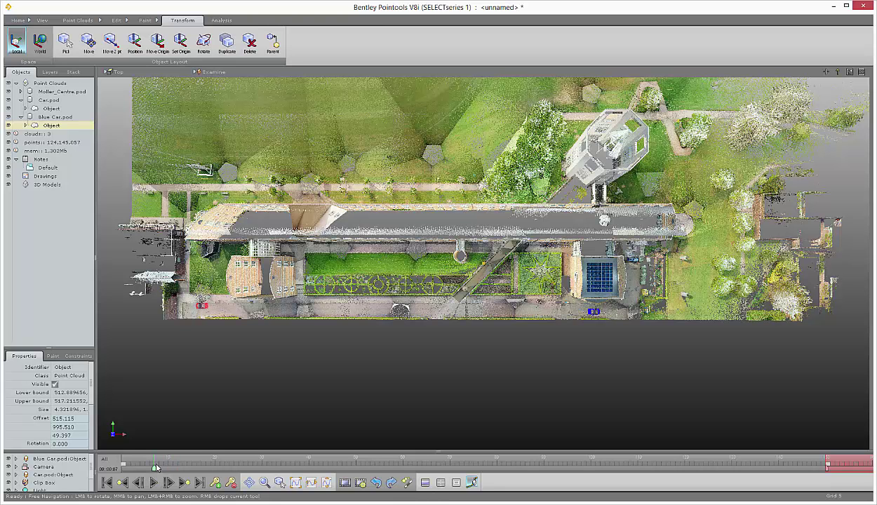
Step: Rewind the timeline to 00:00:00 and play it so both cars drive across the campus
{"action": "left_click", "coordinate": [125, 465]}
{"action": "left_click_drag", "start_coordinate": [155, 472], "coordinate": [124, 474]}
{"action": "left_click", "coordinate": [153, 483]}
Step: Unhide the southern car park and tree-line strip, then replay the car animation in Top view
{"action": "left_click_drag", "start_coordinate": [544, 436], "coordinate": [542, 367]}
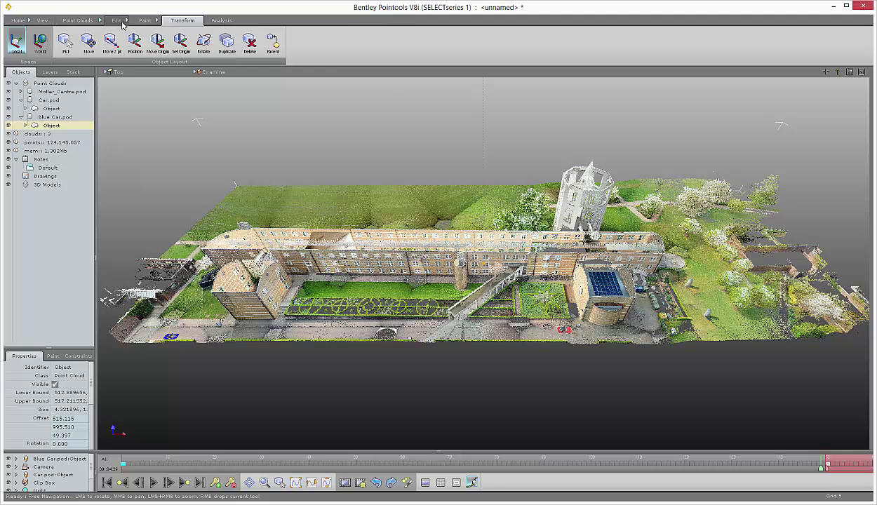
{"action": "left_click", "coordinate": [118, 20]}
{"action": "left_click", "coordinate": [326, 48]}
{"action": "left_click", "coordinate": [153, 483]}
{"action": "left_click", "coordinate": [155, 483]}
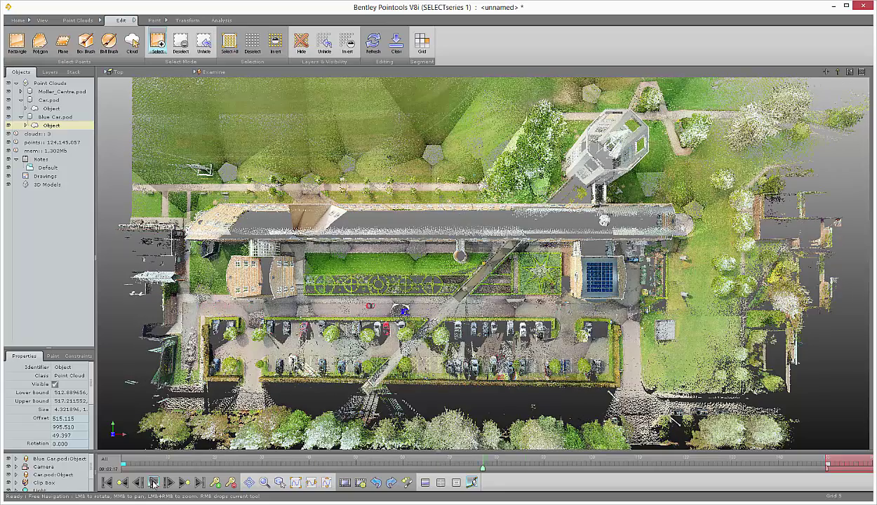